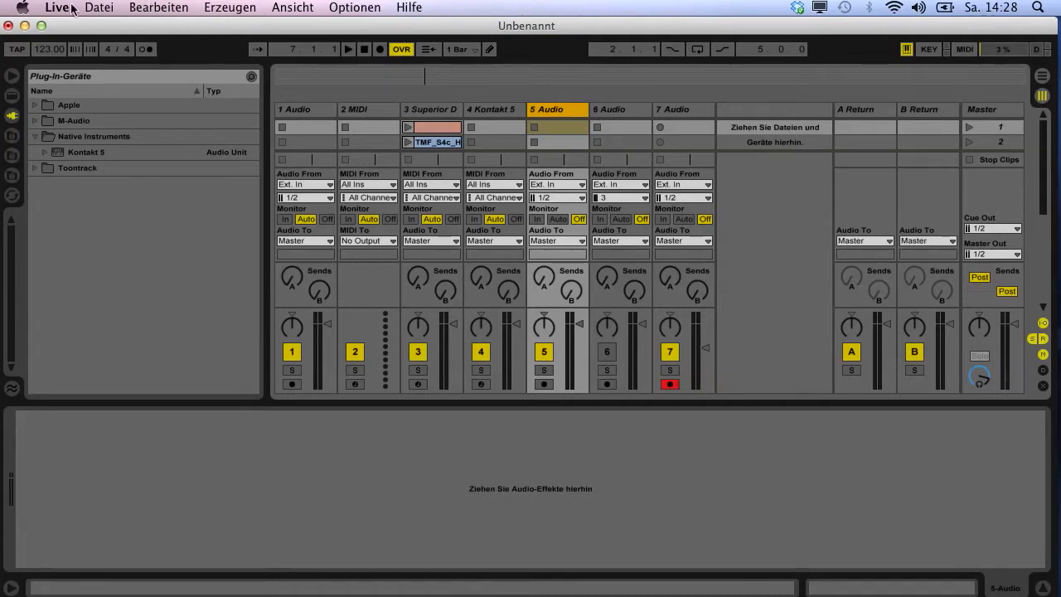
# Step: Open the audio preferences and select AXE-FX II Audio In (4 In, 0 Out) as the audio input device
pyautogui.click(44, 11)
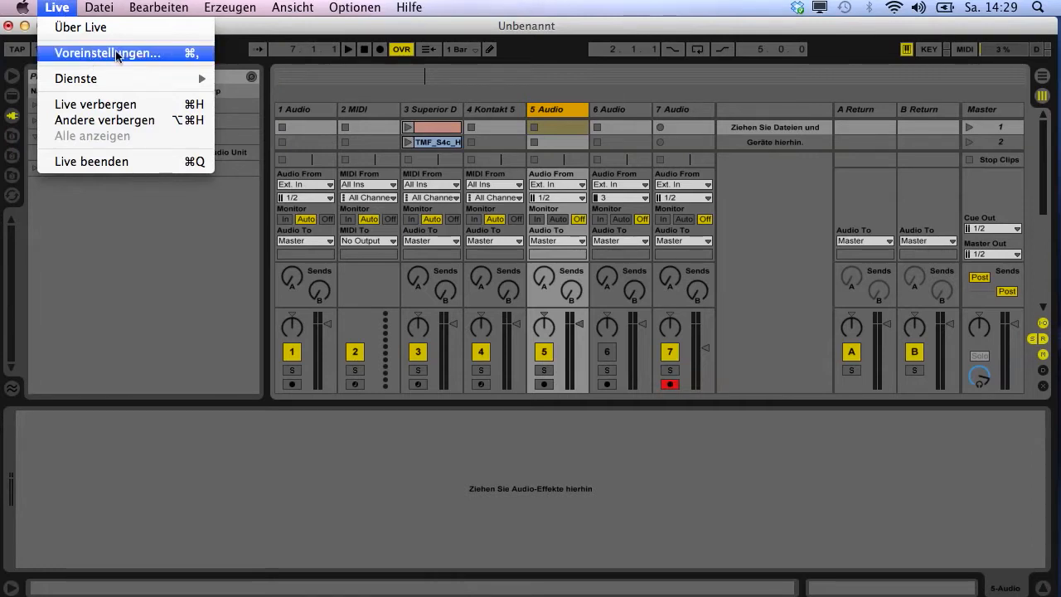
pyautogui.click(163, 322)
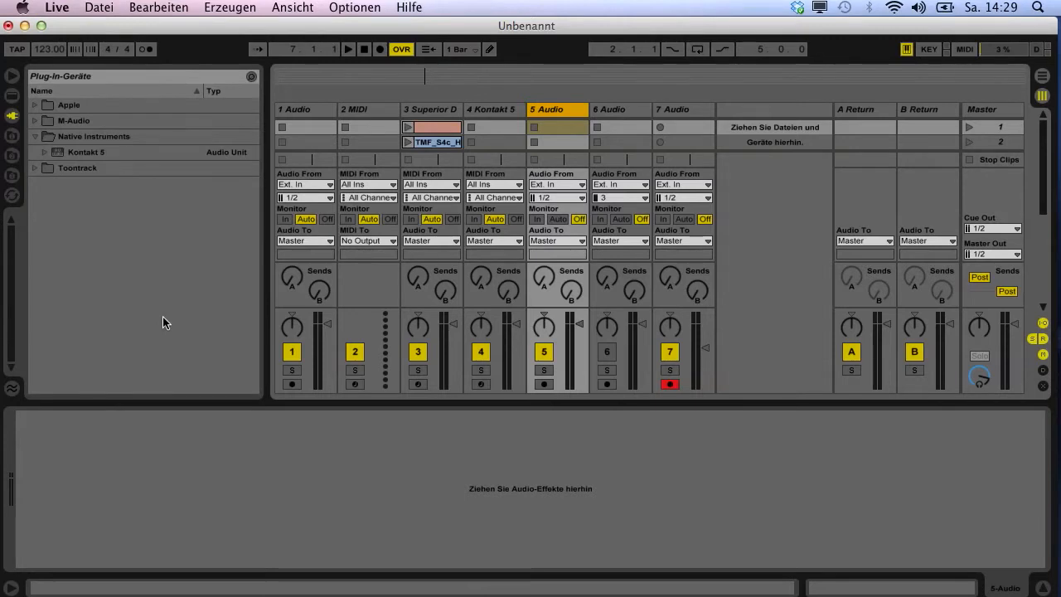
pyautogui.press('super+comma')
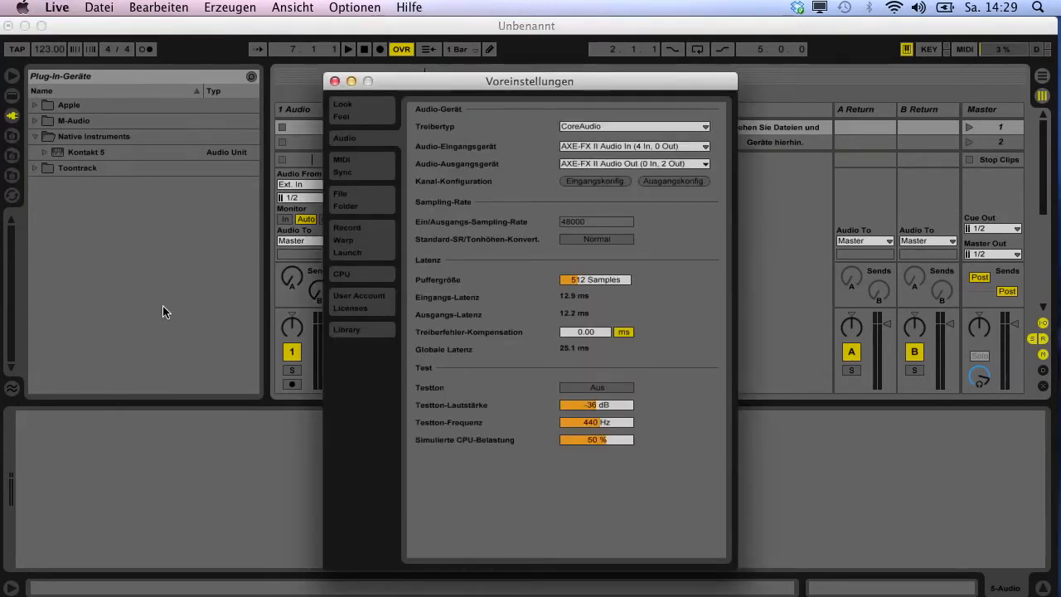
pyautogui.click(113, 10)
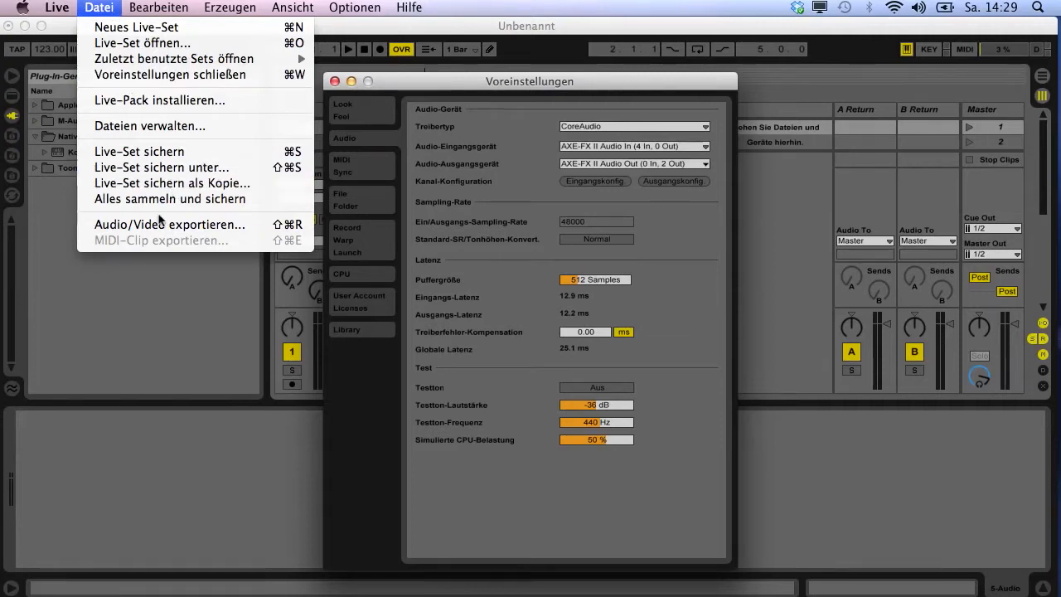
pyautogui.click(687, 248)
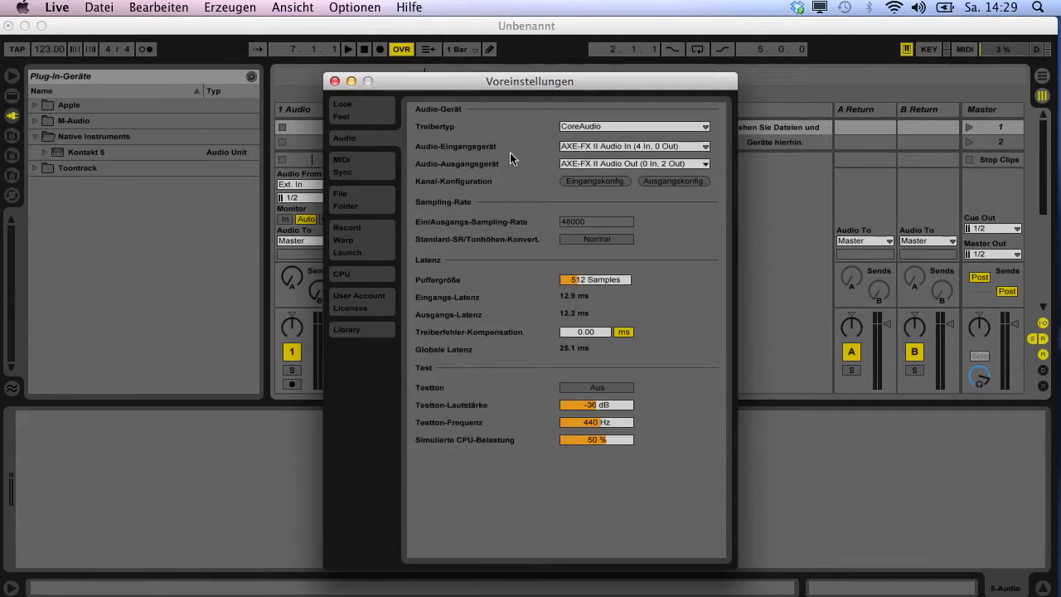
pyautogui.click(593, 148)
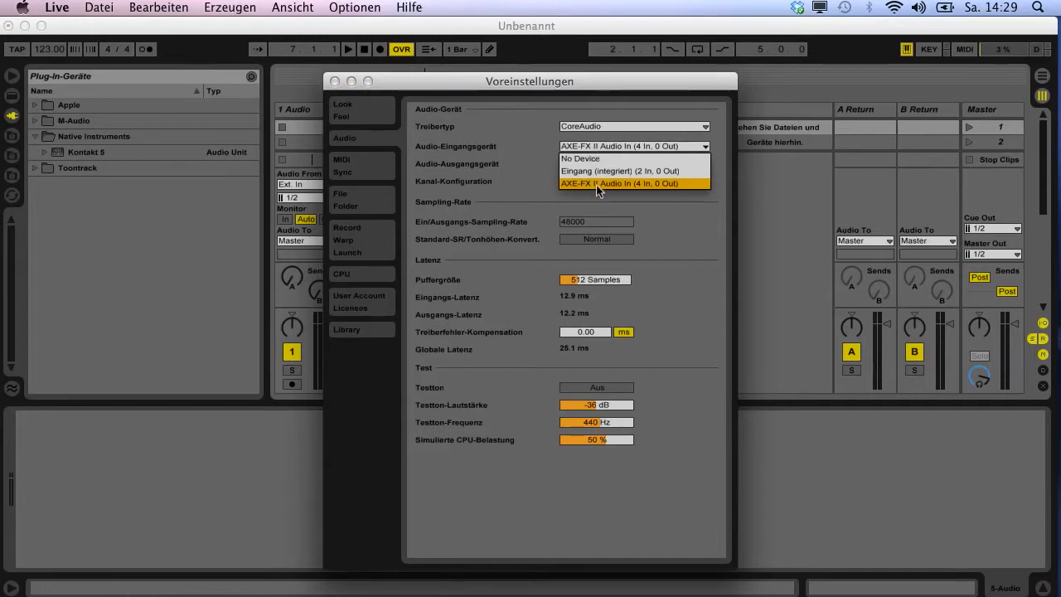
pyautogui.click(596, 185)
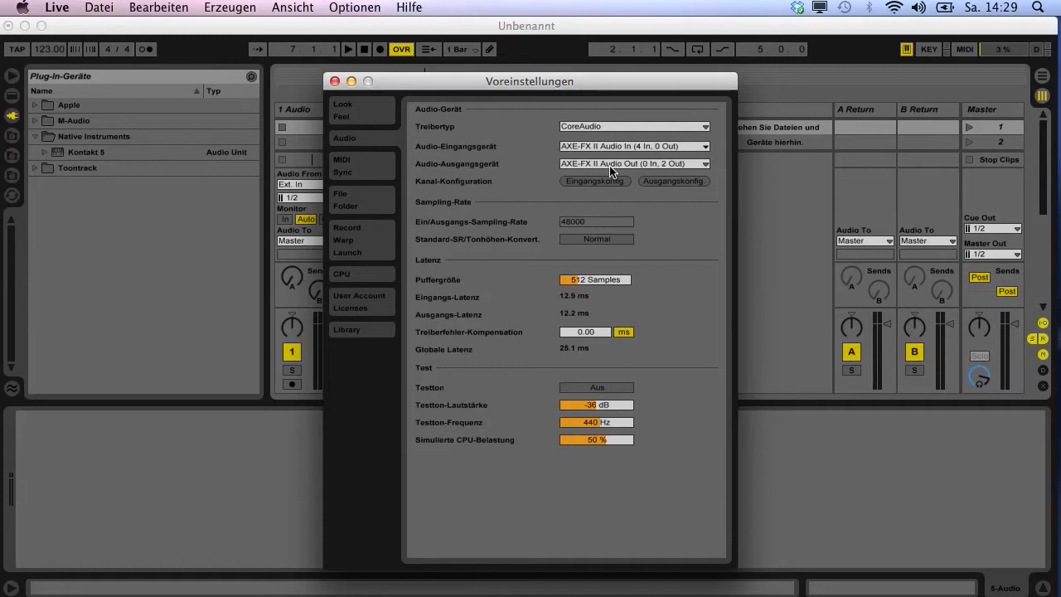
# Step: Confirm the input configuration with mono inputs 1 to 4 and stereo pairs 1/2 and 3/4 enabled, and close the preferences
pyautogui.click(594, 182)
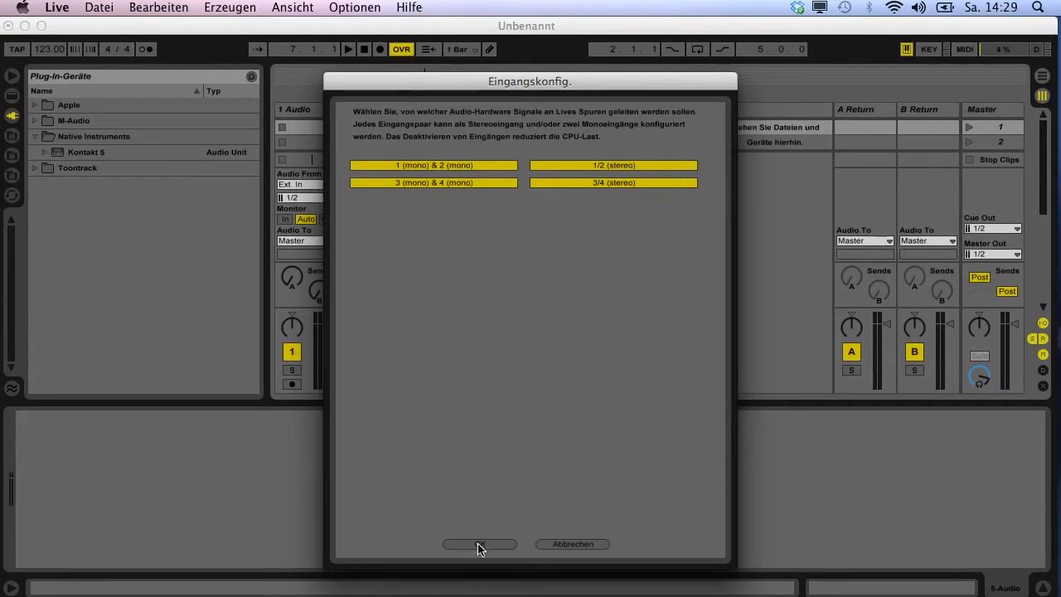
pyautogui.click(561, 182)
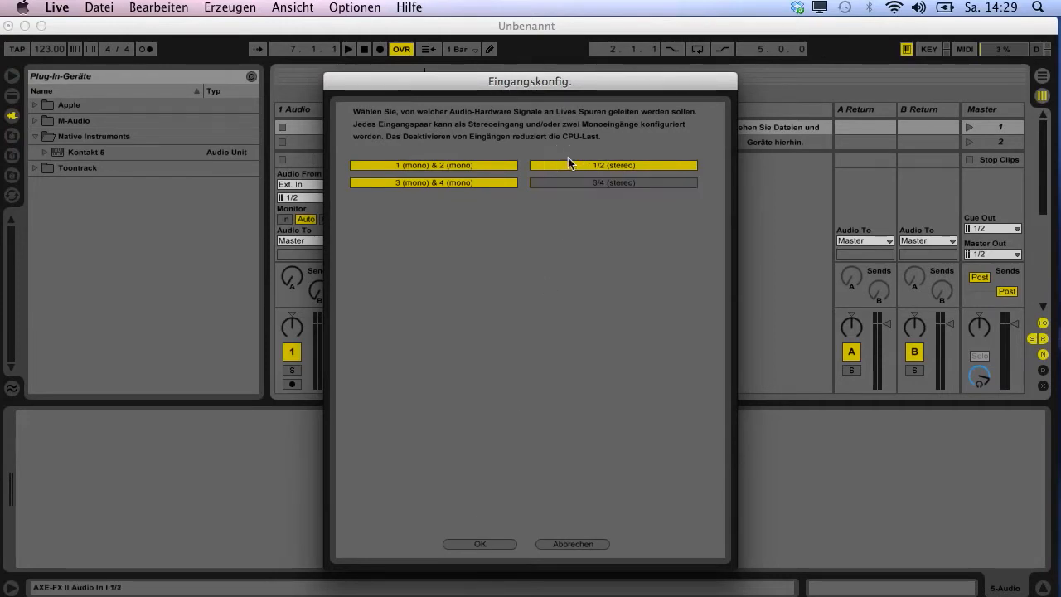
pyautogui.click(572, 170)
pyautogui.click(571, 170)
pyautogui.click(572, 184)
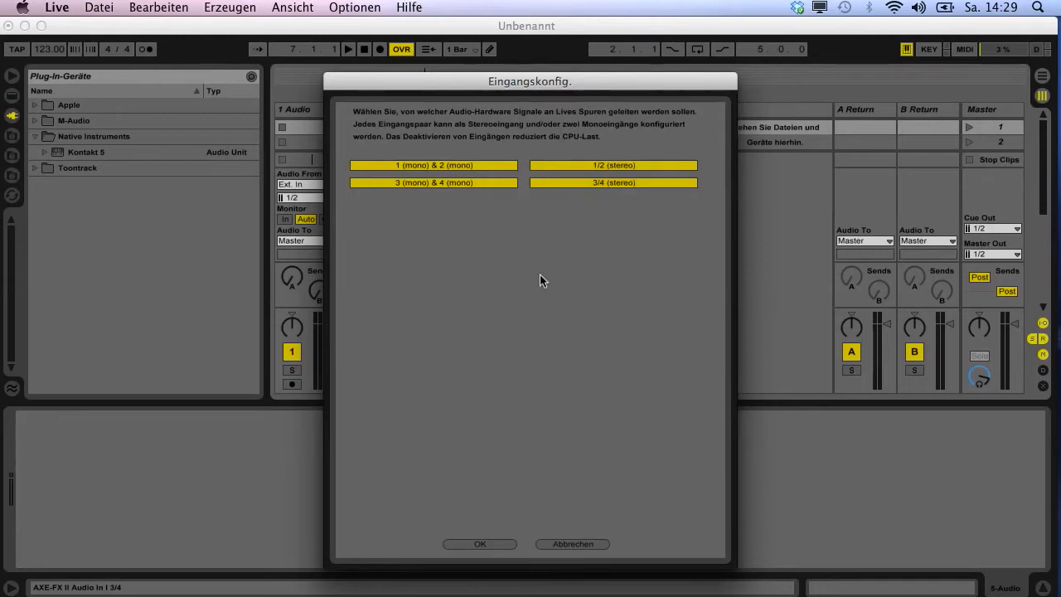
pyautogui.click(481, 545)
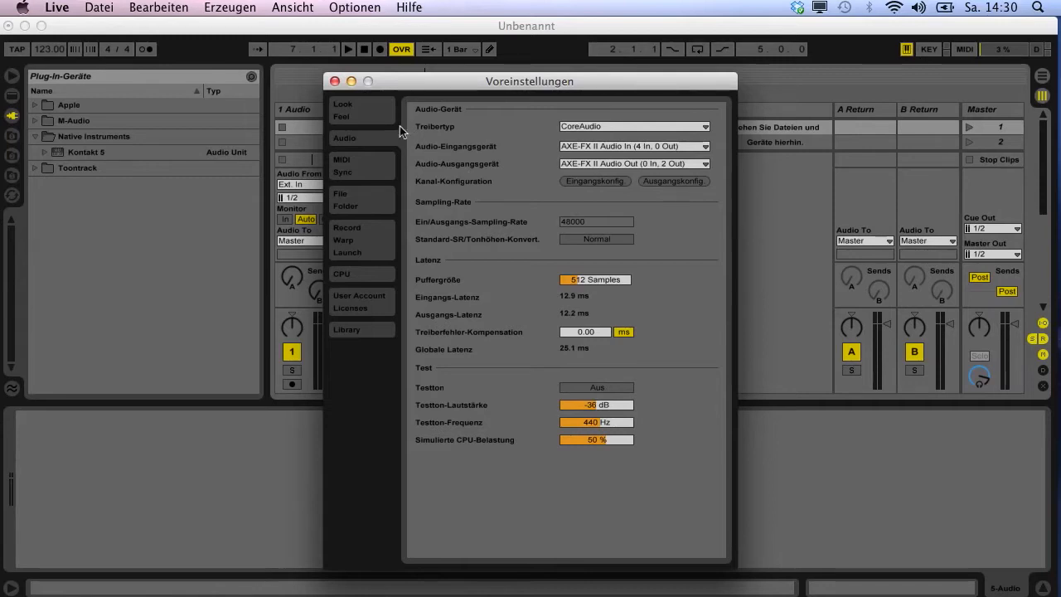
pyautogui.click(335, 81)
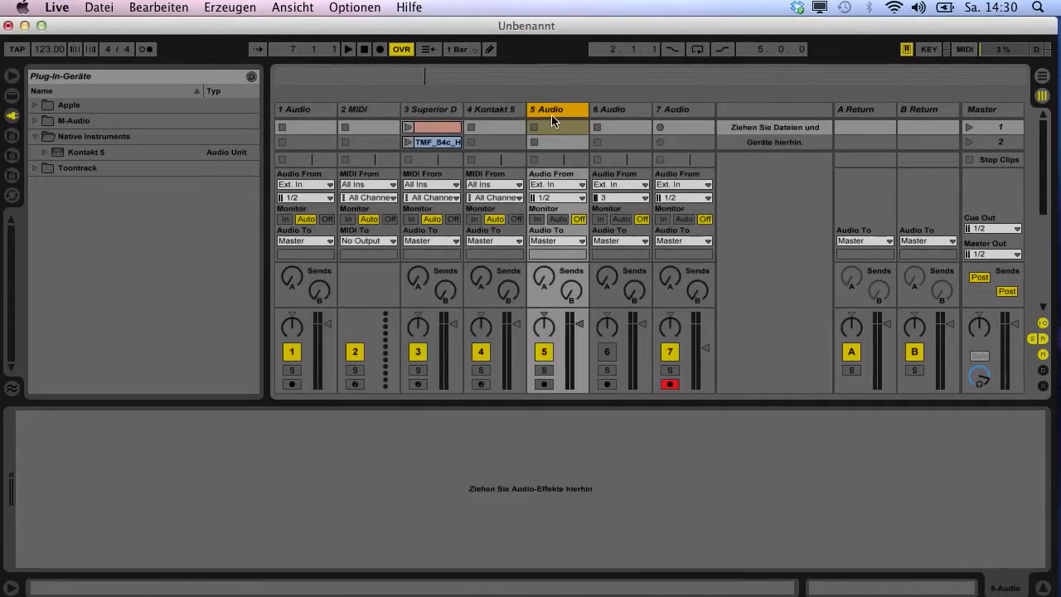
# Step: Undo the recent audio track changes until Kontakt 5 is the last regular track in the set
pyautogui.press('super+z')
pyautogui.press('super+z')
pyautogui.press('super+z')
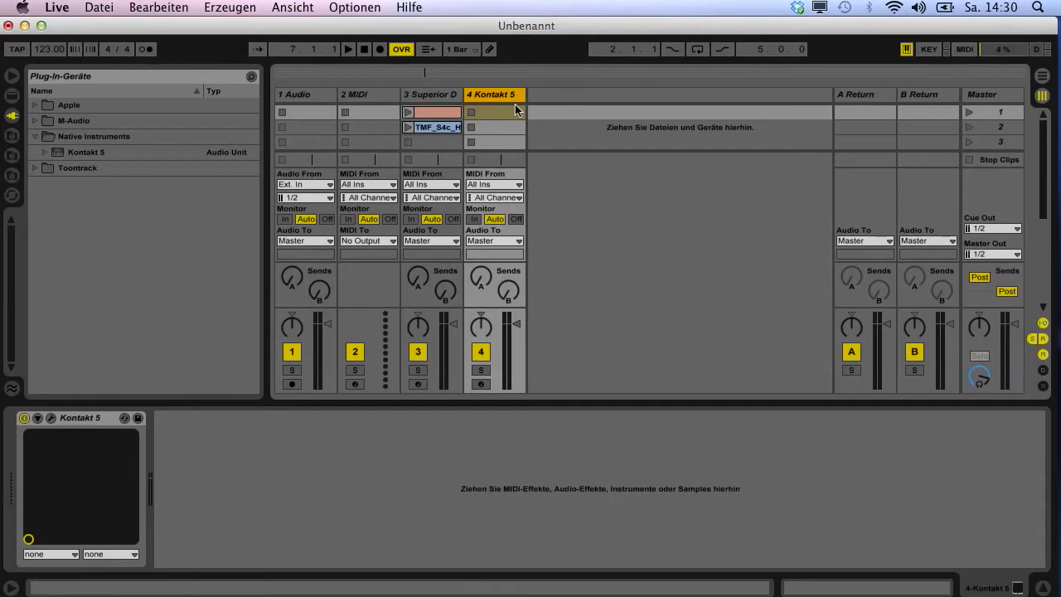
# Step: Create an audio track after the Kontakt 5 track and keep its external input on stereo pair 1/2
pyautogui.rightClick(551, 95)
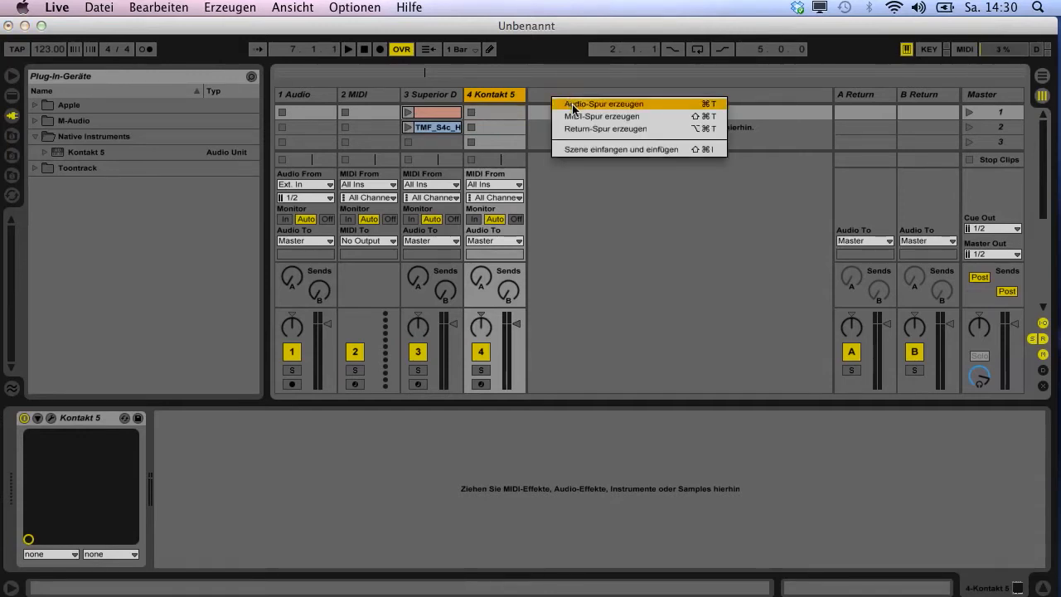
pyautogui.click(572, 108)
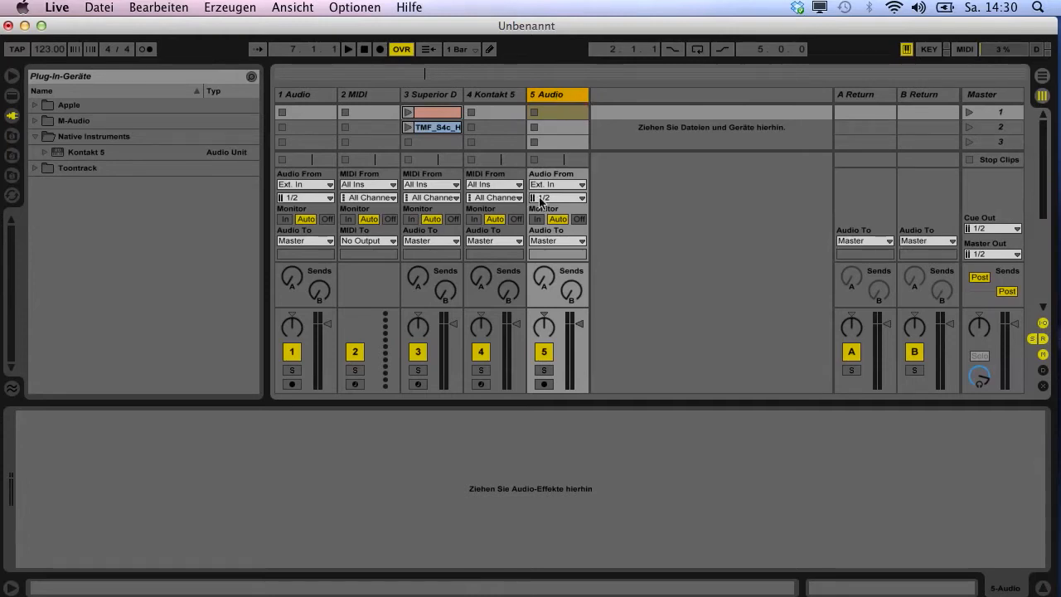
pyautogui.click(1043, 322)
pyautogui.click(1043, 323)
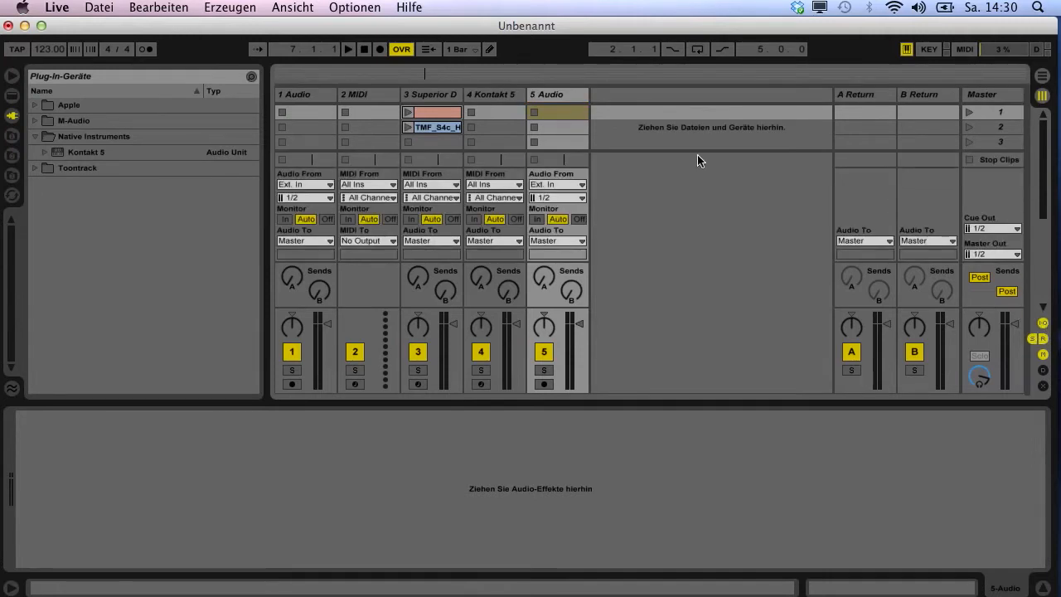
pyautogui.click(544, 198)
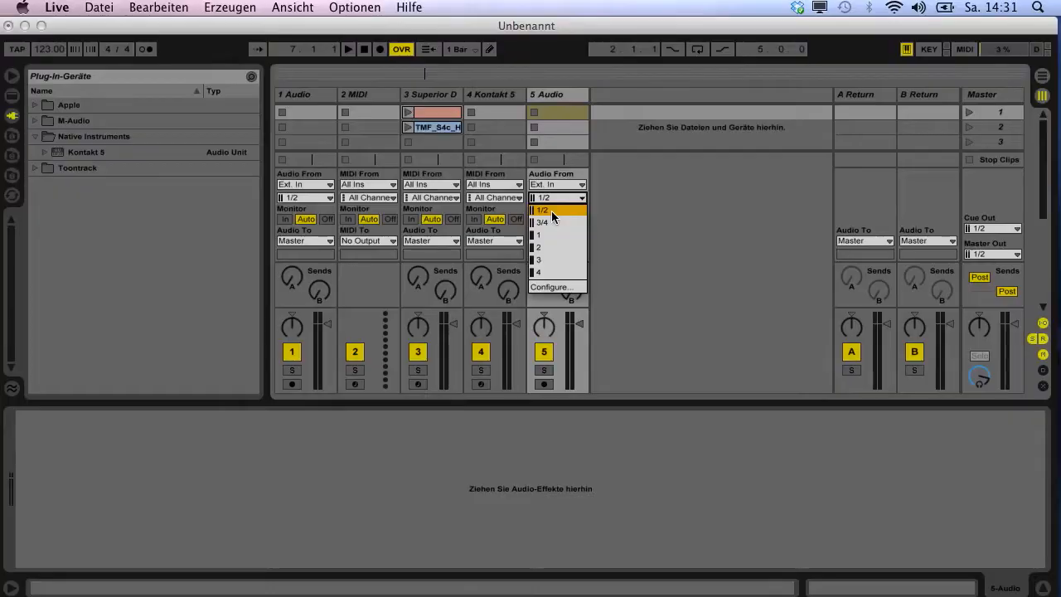
pyautogui.click(553, 217)
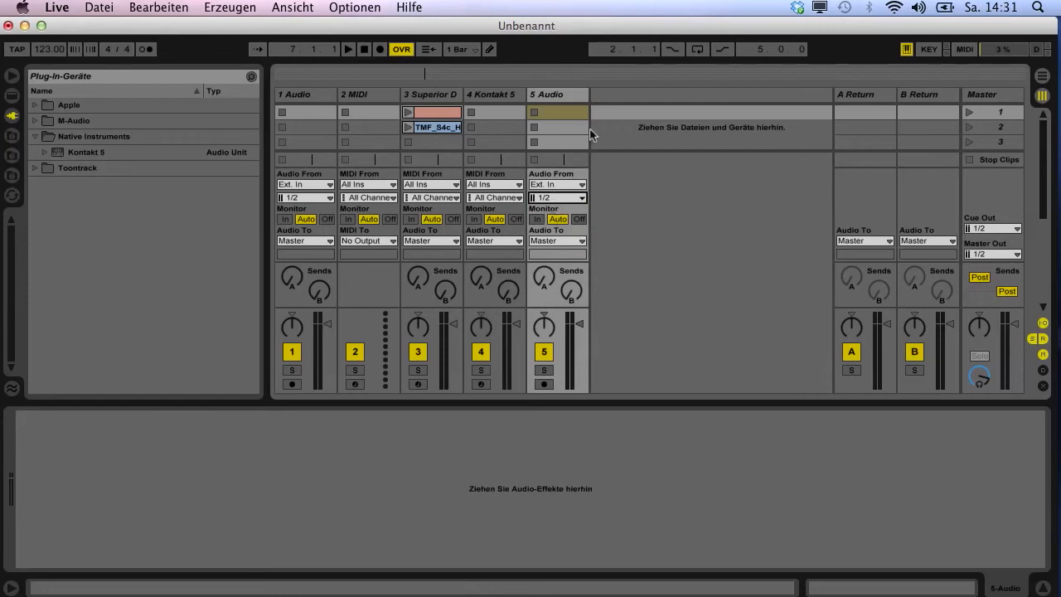
# Step: Create another audio track after 5 Audio and set its external input channel to mono input 3
pyautogui.rightClick(608, 98)
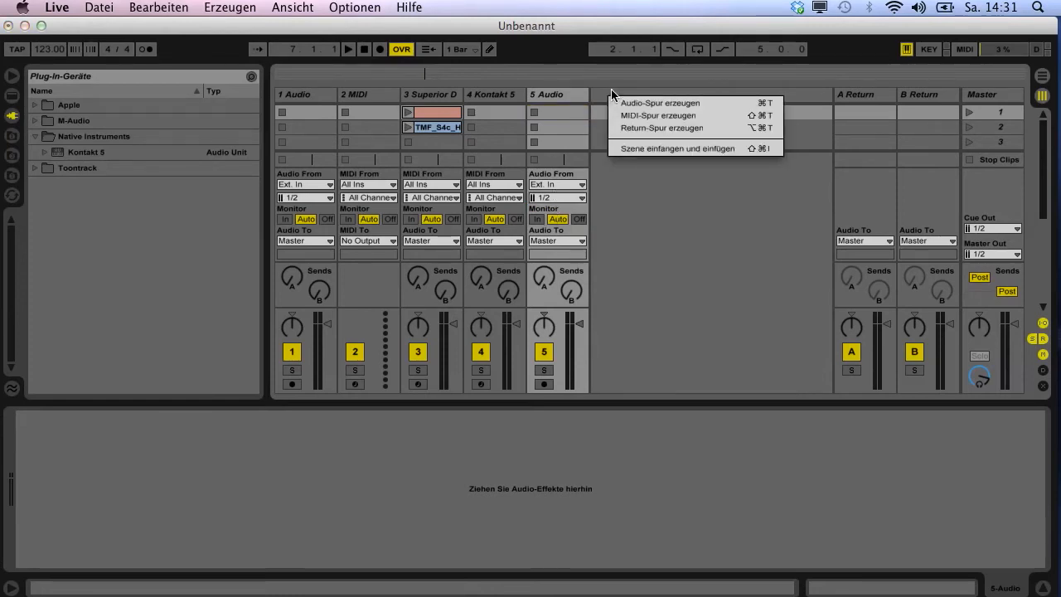
pyautogui.click(611, 89)
pyautogui.rightClick(612, 89)
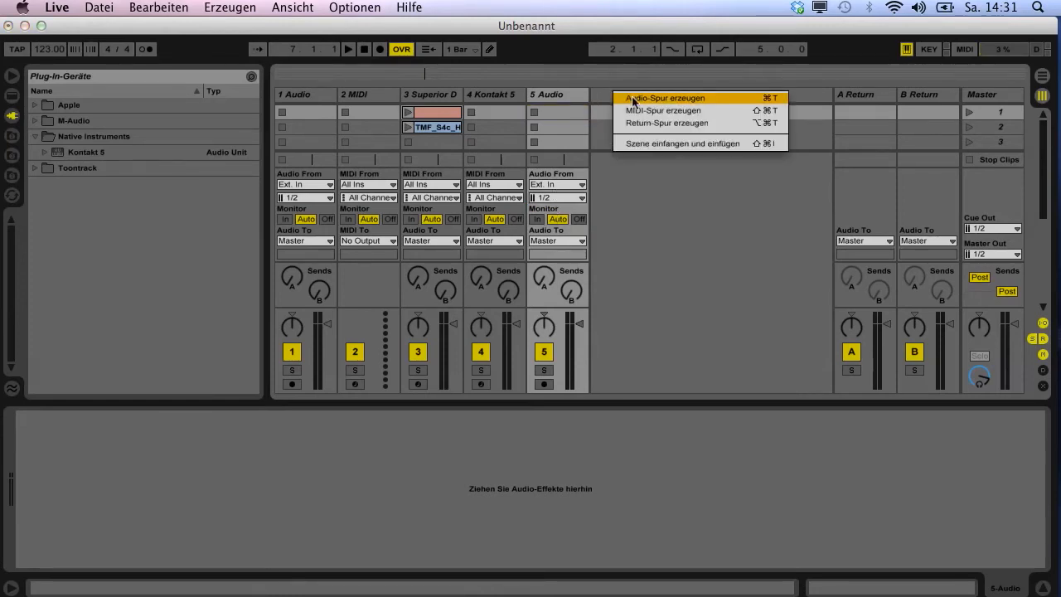
pyautogui.click(632, 101)
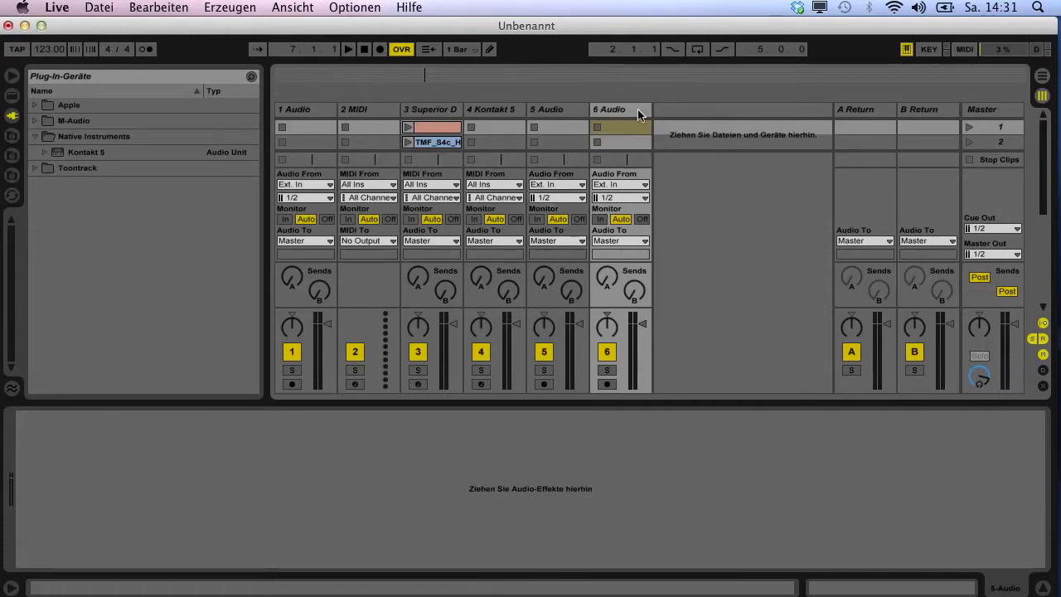
pyautogui.click(603, 197)
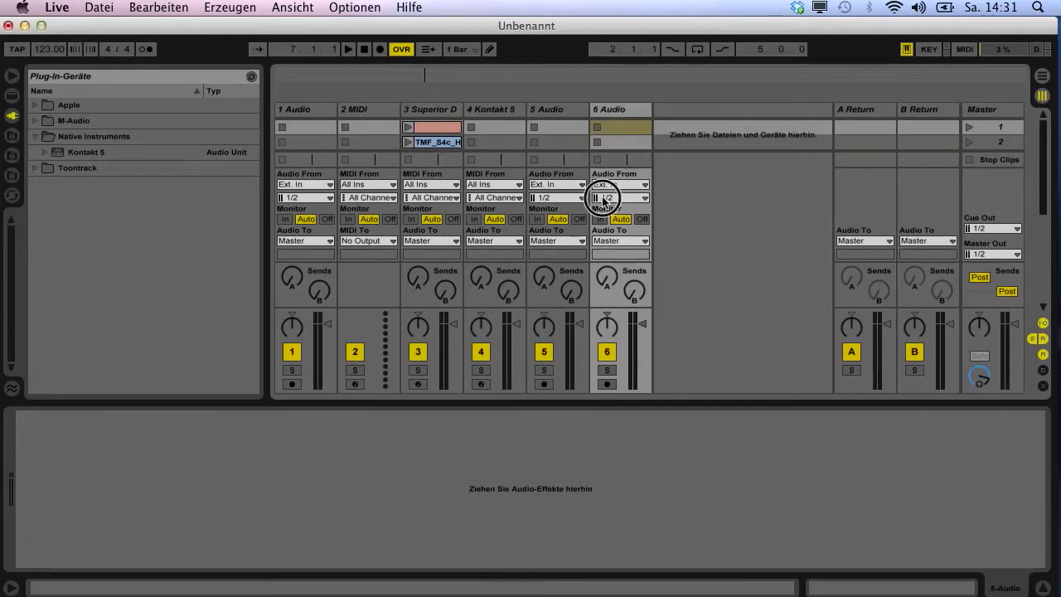
pyautogui.click(603, 200)
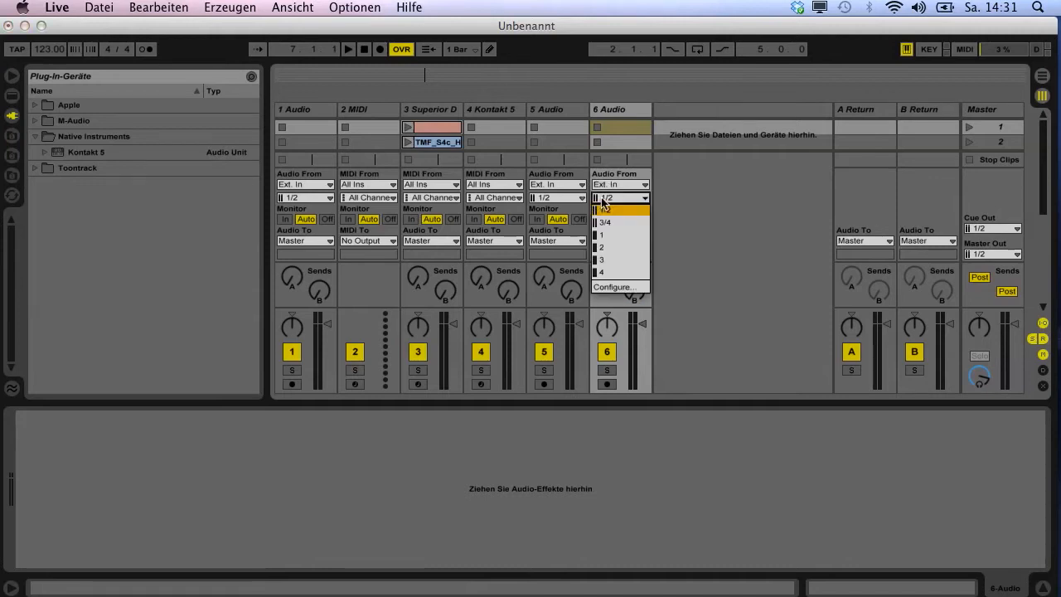
pyautogui.click(606, 260)
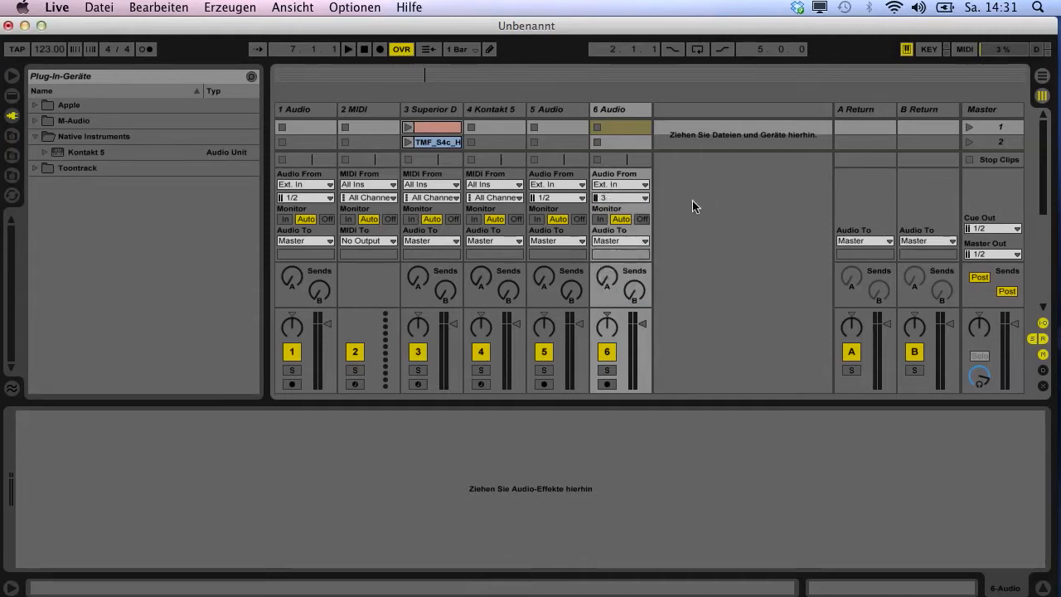
# Step: Set monitoring to Off on the 5 Audio and 6 Audio tracks
pyautogui.click(579, 220)
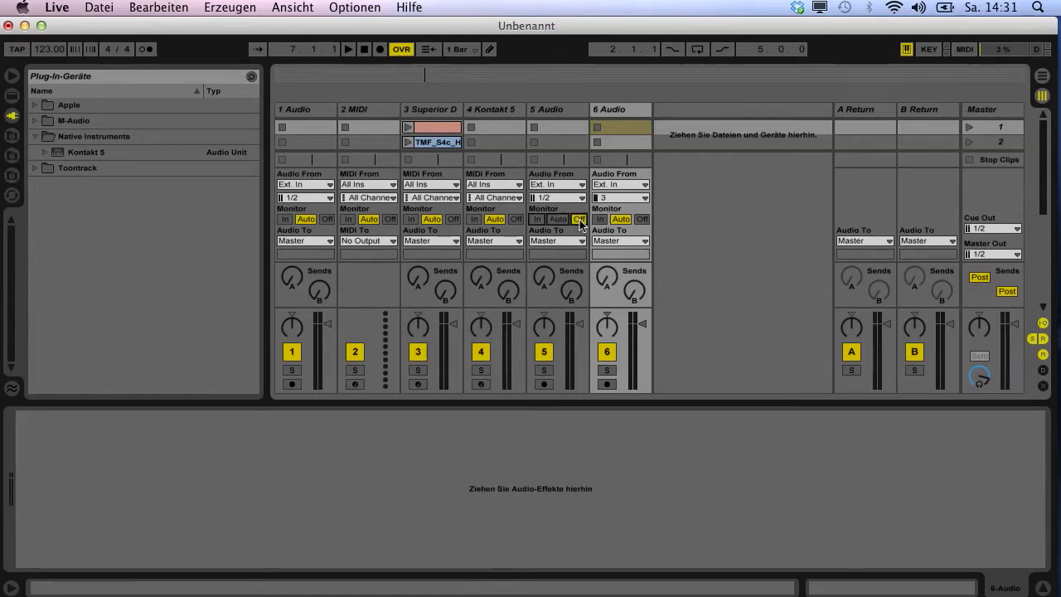
pyautogui.click(643, 219)
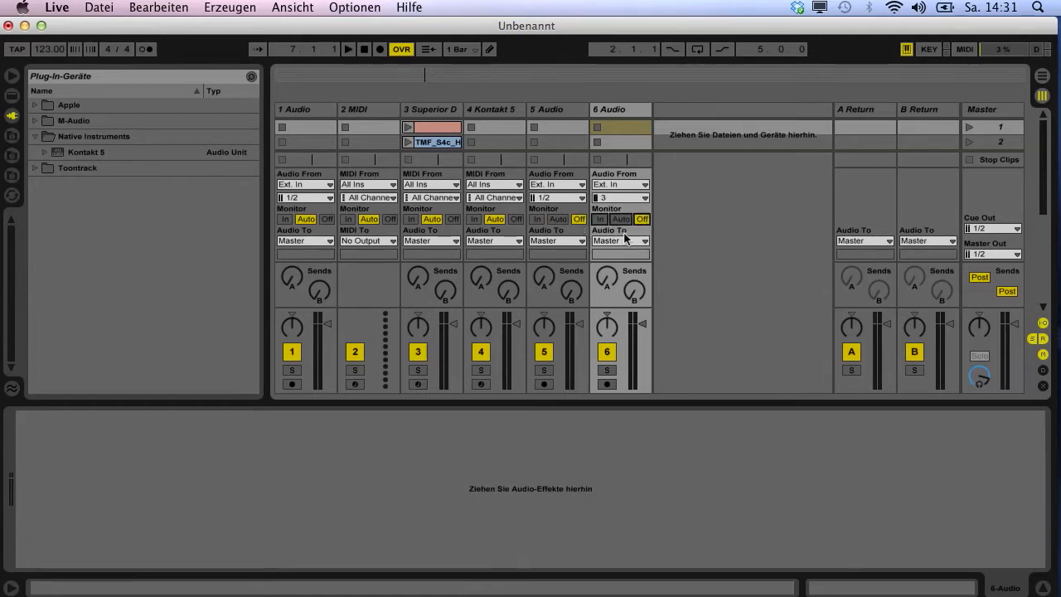
# Step: Arm the 5 Audio and 6 Audio tracks for recording and mute the Superior D track
pyautogui.click(543, 384)
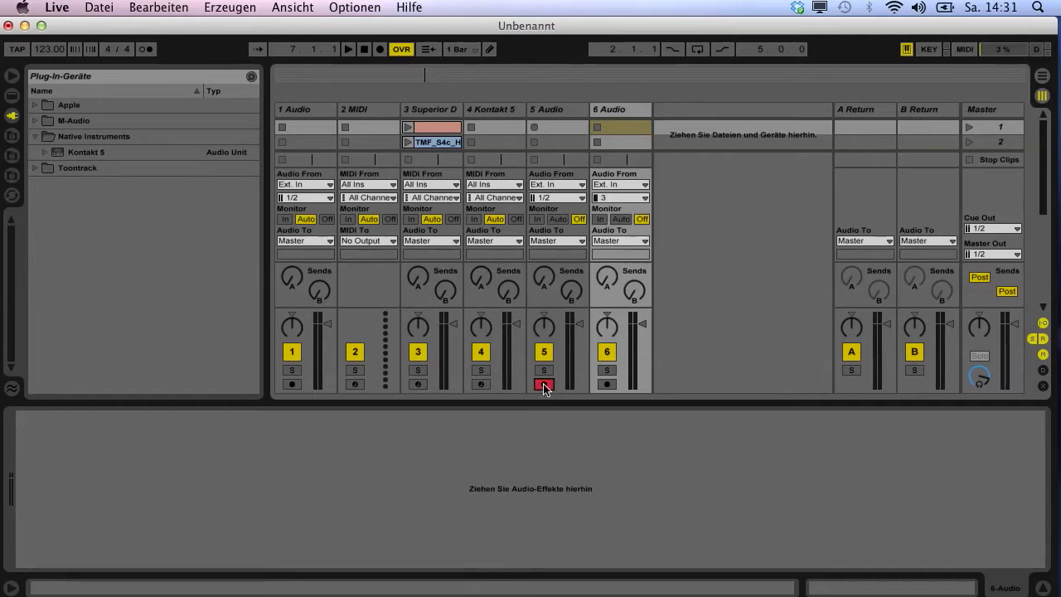
pyautogui.click(608, 384)
pyautogui.click(418, 351)
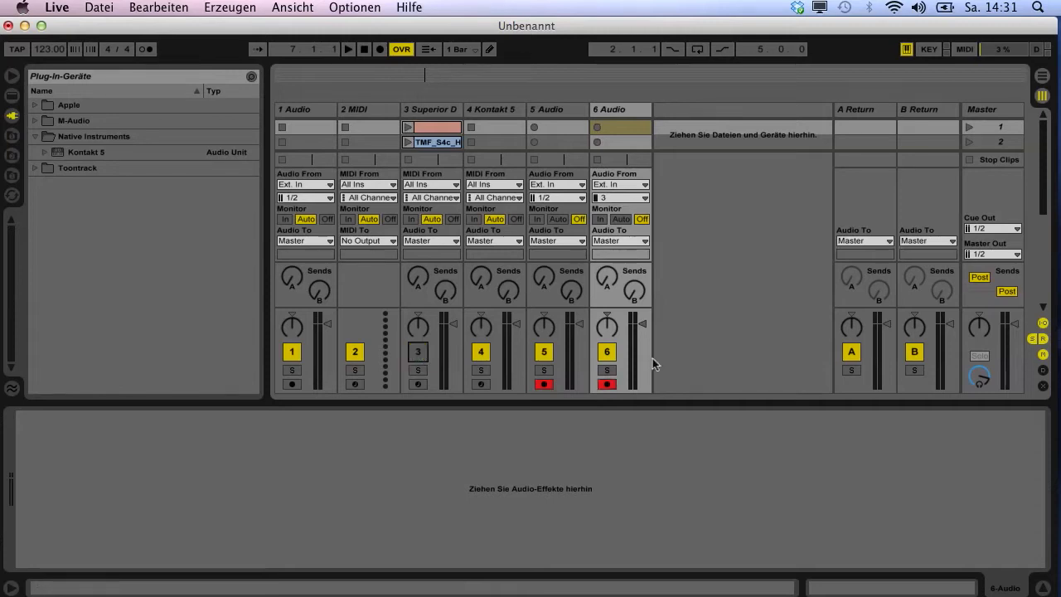